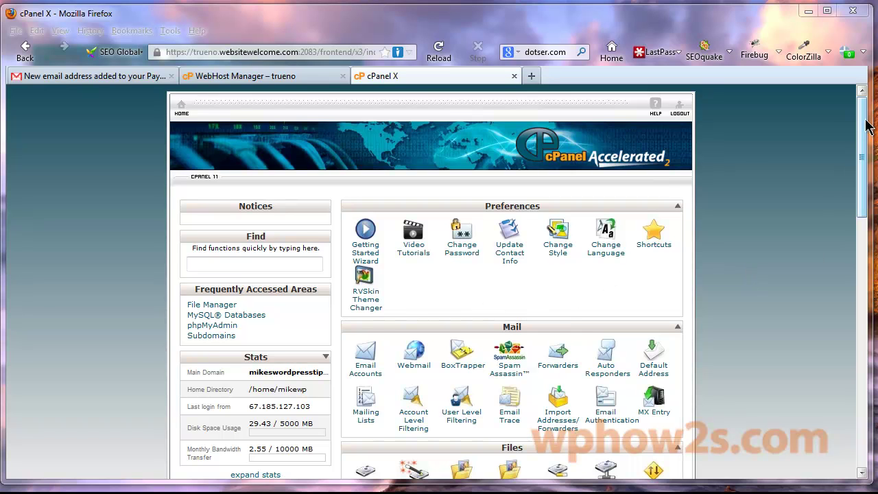
Step: Scroll the cPanel home page down to the Software/Services group listing Fantastico De Luxe
mouse_move(864, 127)
mouse_down()
mouse_move(873, 364)
mouse_move(874, 163)
mouse_move(861, 133)
mouse_up()
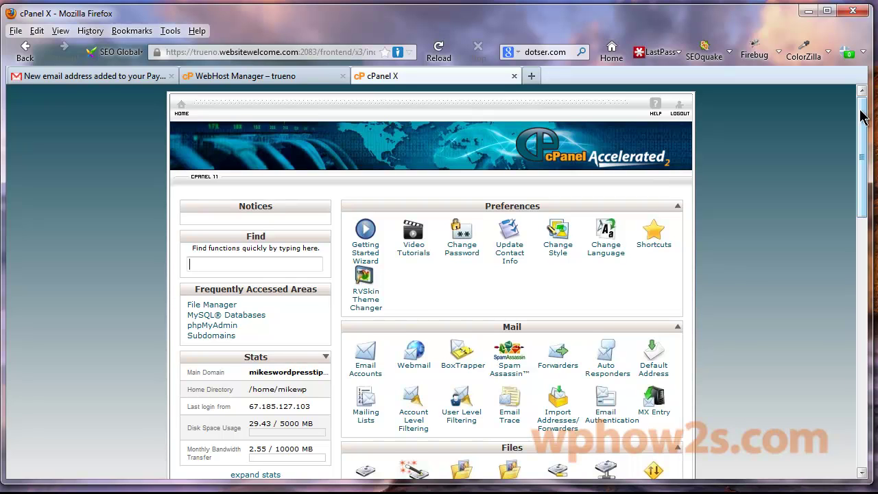
mouse_move(862, 116)
mouse_down()
mouse_move(862, 196)
mouse_move(865, 118)
mouse_up()
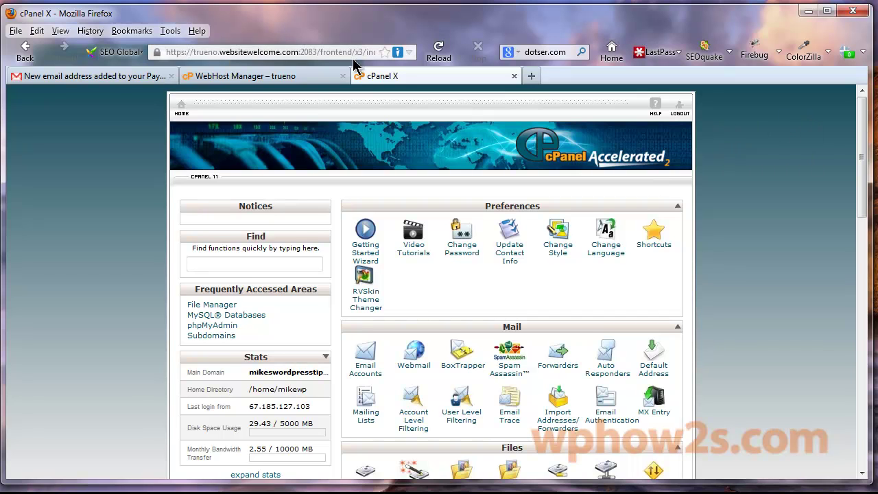
drag(864, 121, 848, 370)
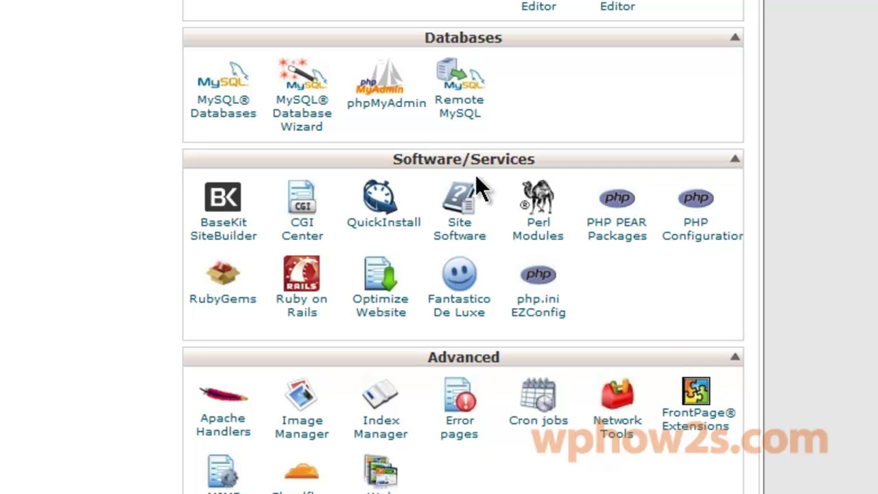
click(466, 314)
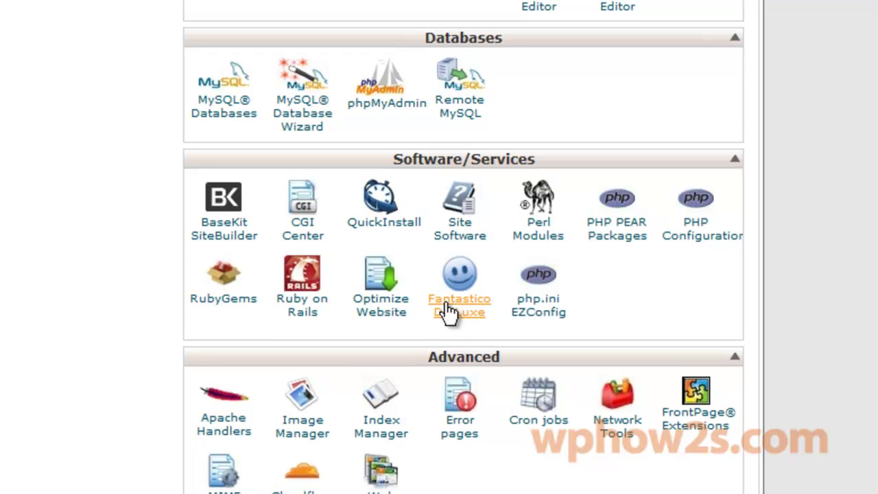
Step: Open Fantastico De Luxe's WordPress page and highlight the available version 3.3.1
click(449, 308)
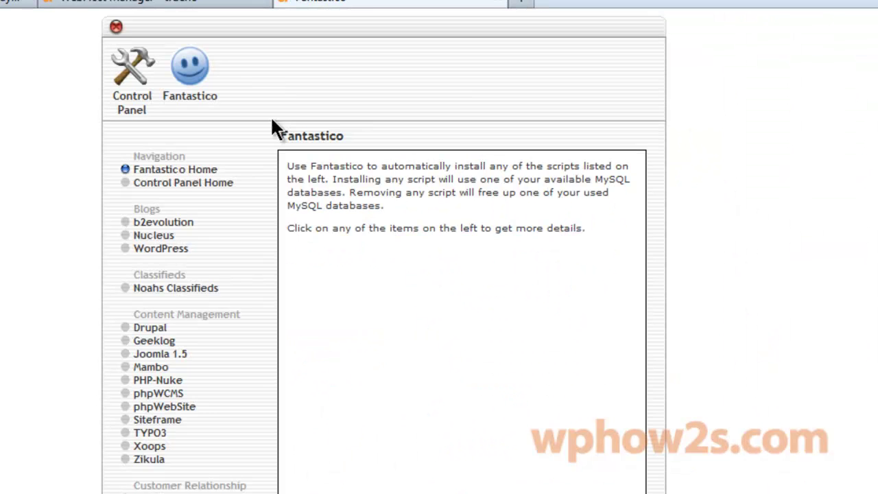
click(155, 257)
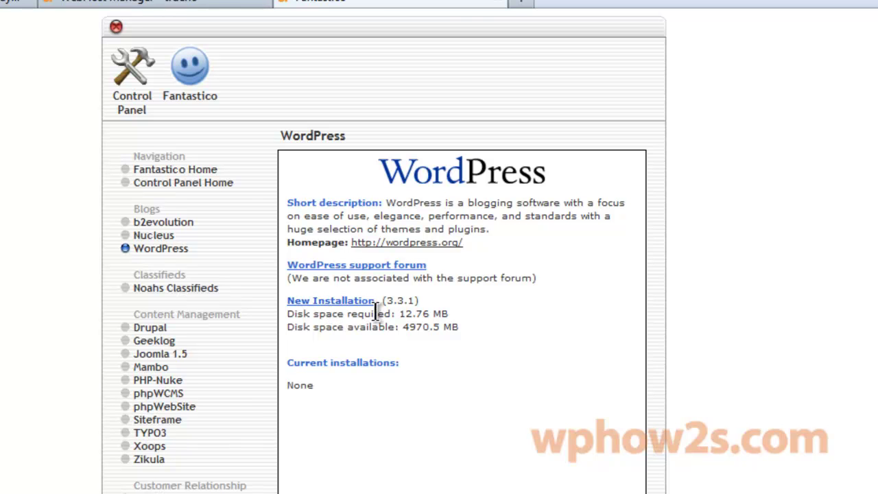
drag(383, 300, 420, 301)
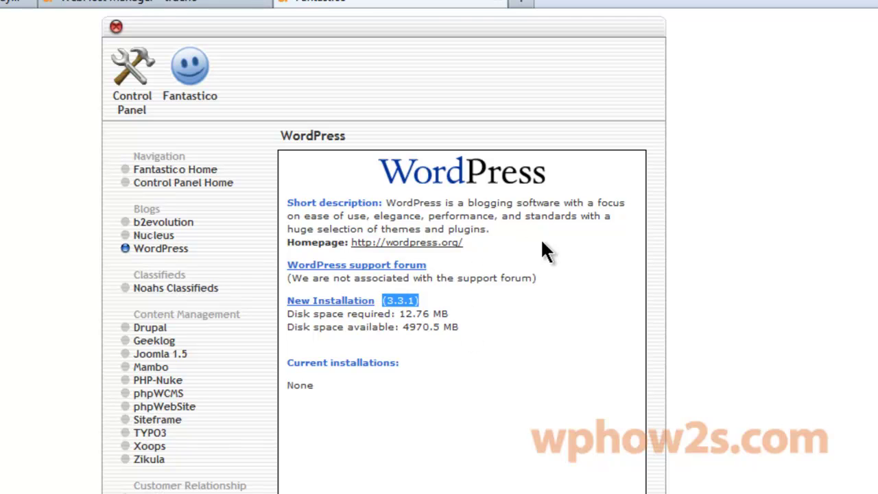
Step: Start a new WordPress install on fantastico.mikeswordpresstips.com with no directory, entering the admin username
click(334, 306)
click(622, 265)
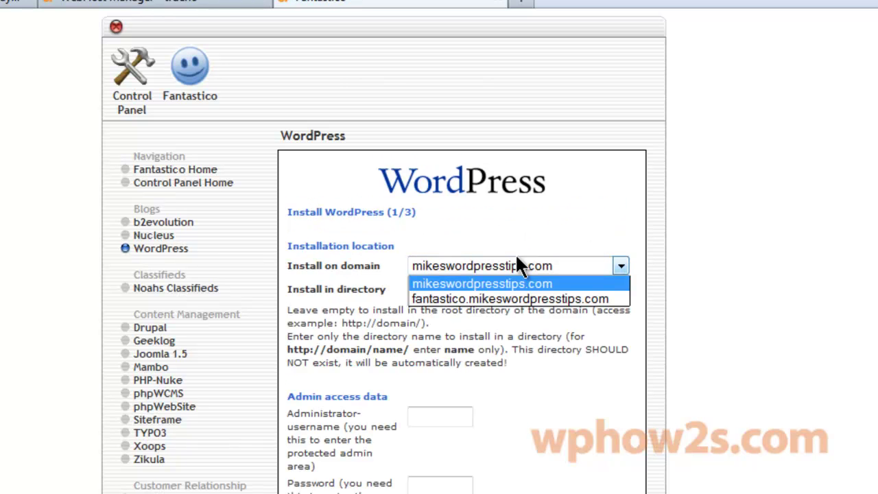
click(501, 299)
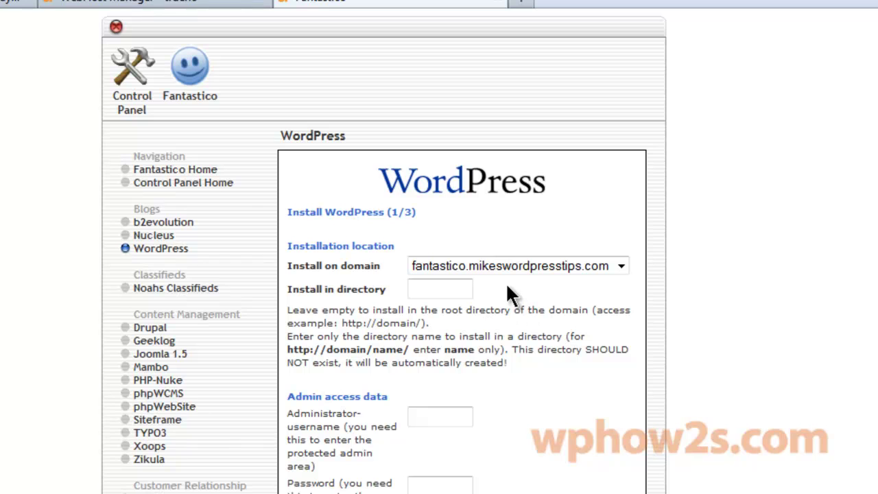
click(423, 288)
click(414, 415)
text(mike)
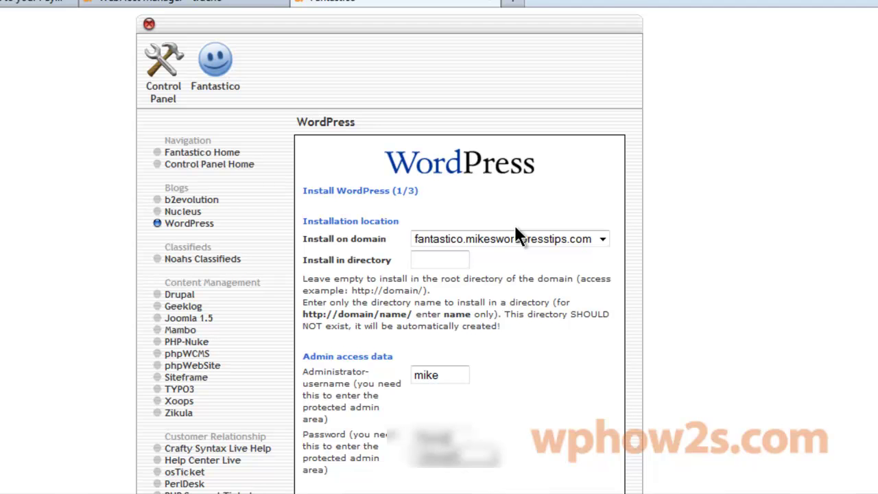
Step: Replace the admin e-mail with the administrator's address and set the site name to Fantastico
scroll(514, 223, down, 4)
scroll(514, 223, down, 1)
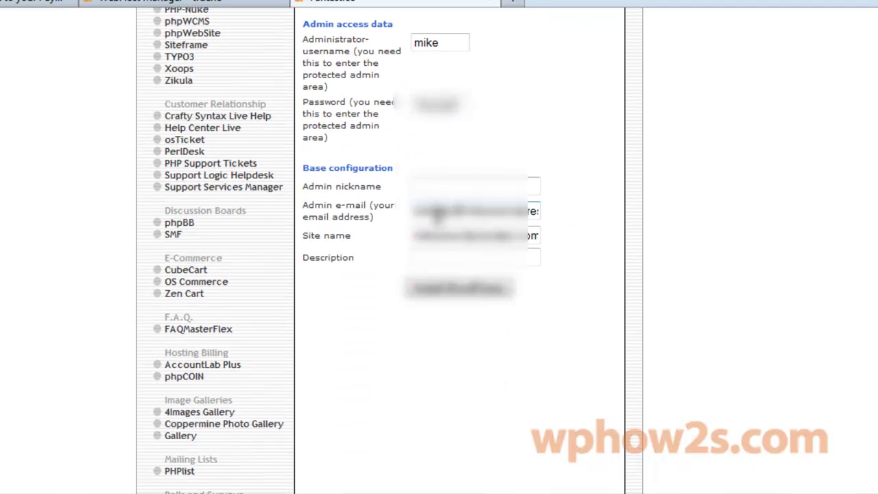
click(442, 187)
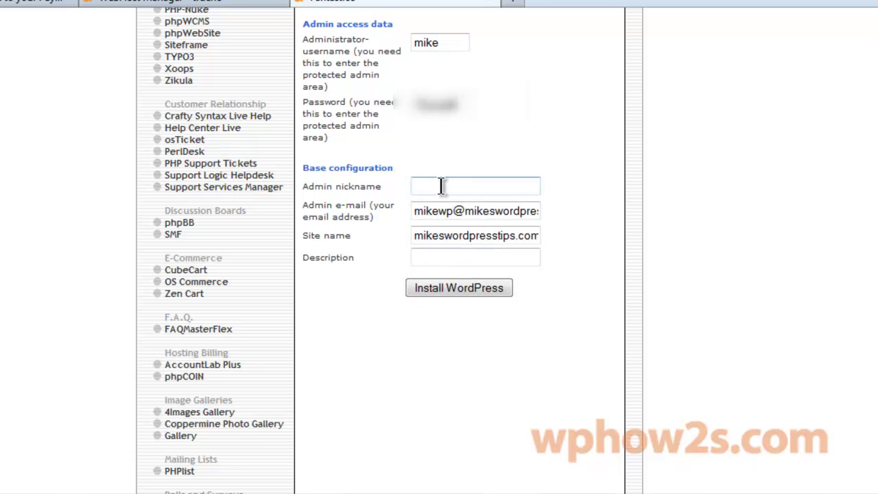
click(456, 211)
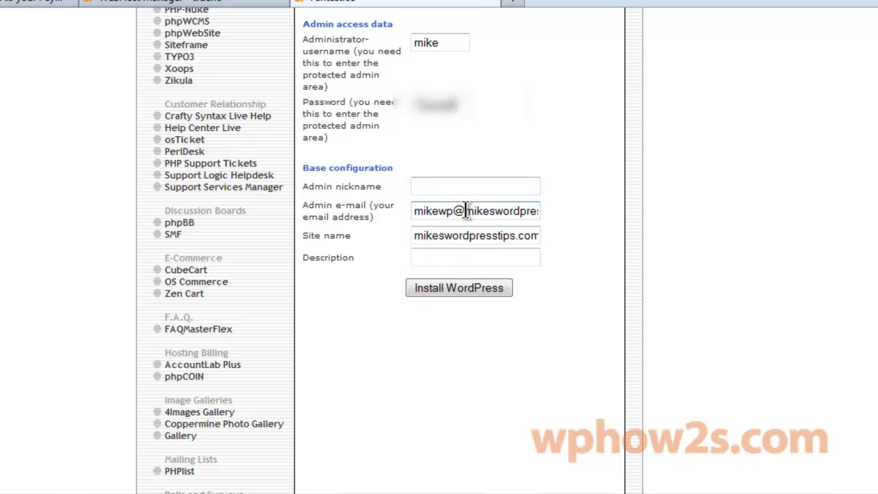
triple_click(464, 213)
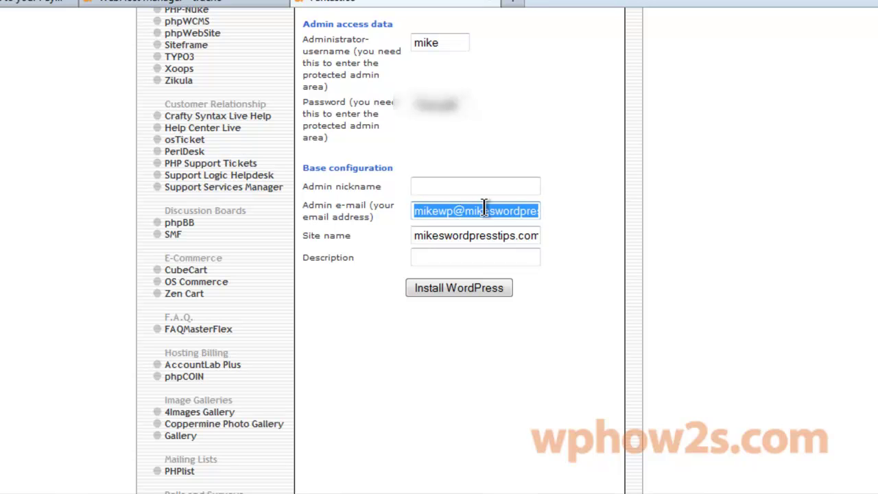
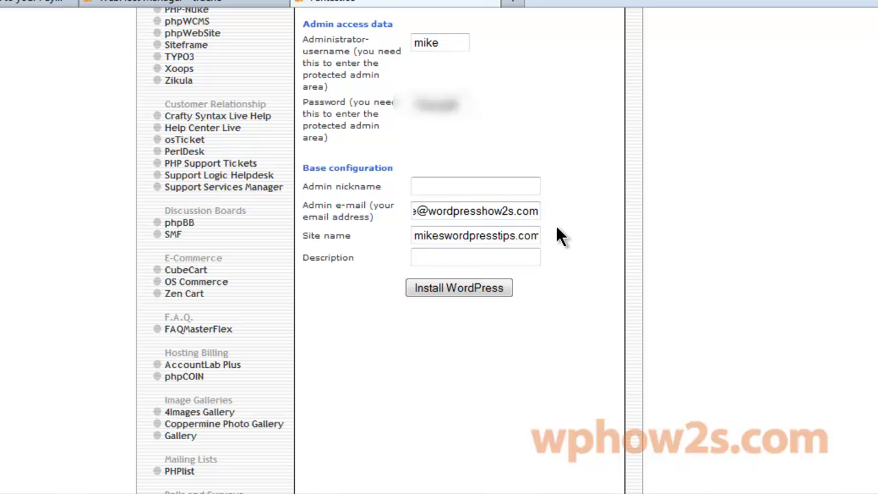
double_click(462, 236)
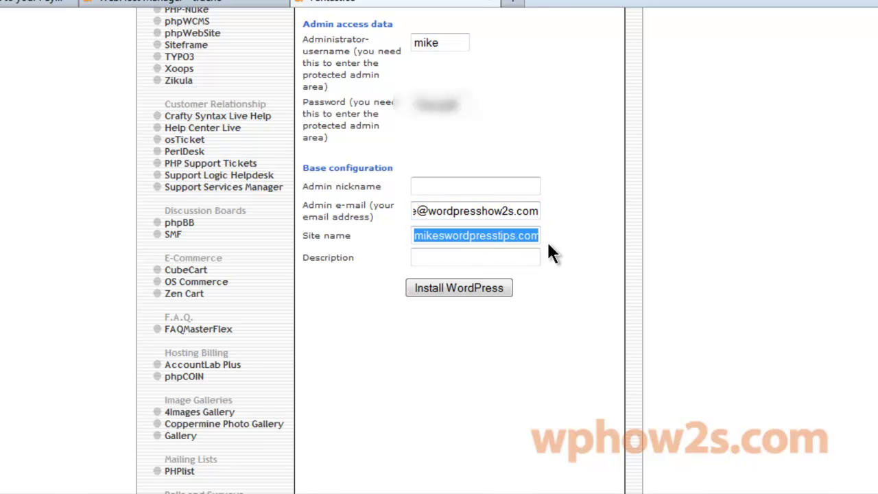
text(Fan)
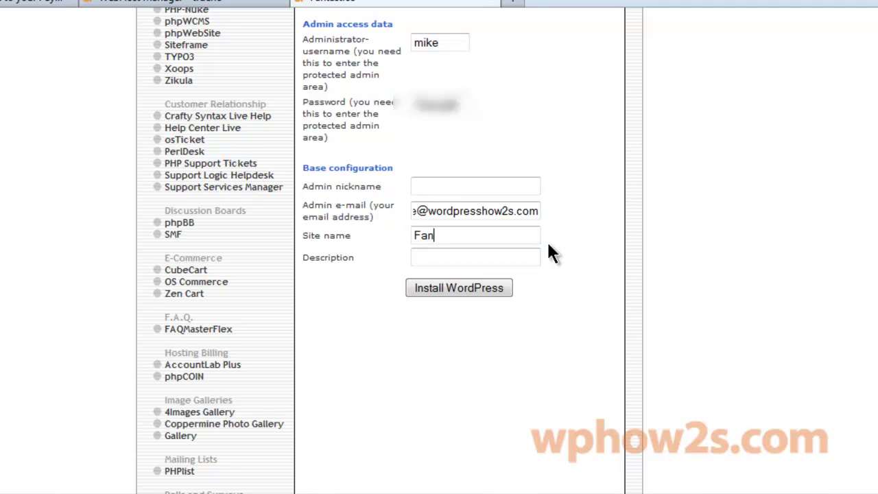
text(tastico)
Step: Submit the install settings and finish the WordPress installation
click(462, 287)
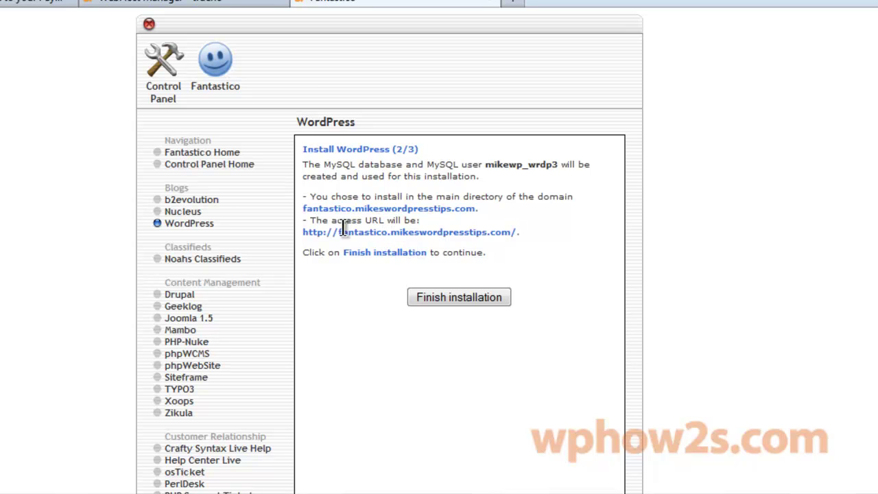
click(444, 297)
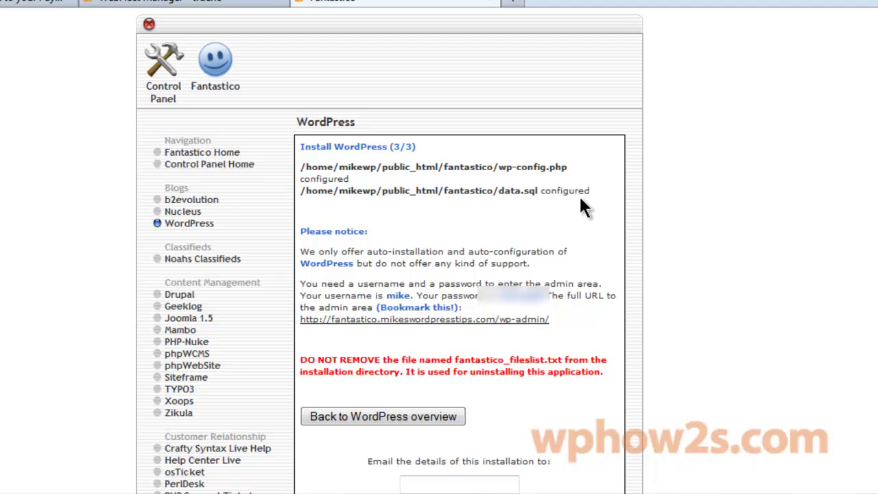
scroll(390, 275, down, 2)
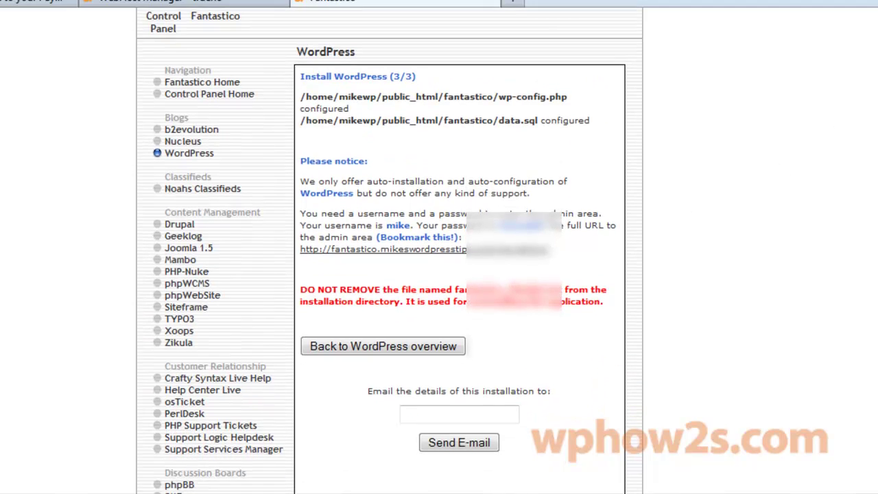
scroll(389, 274, down, 1)
scroll(389, 274, up, 3)
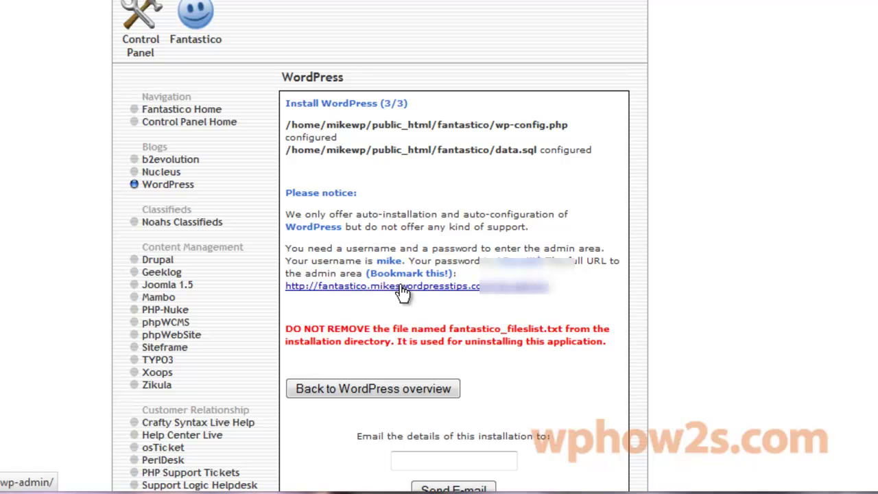
scroll(405, 288, down, 4)
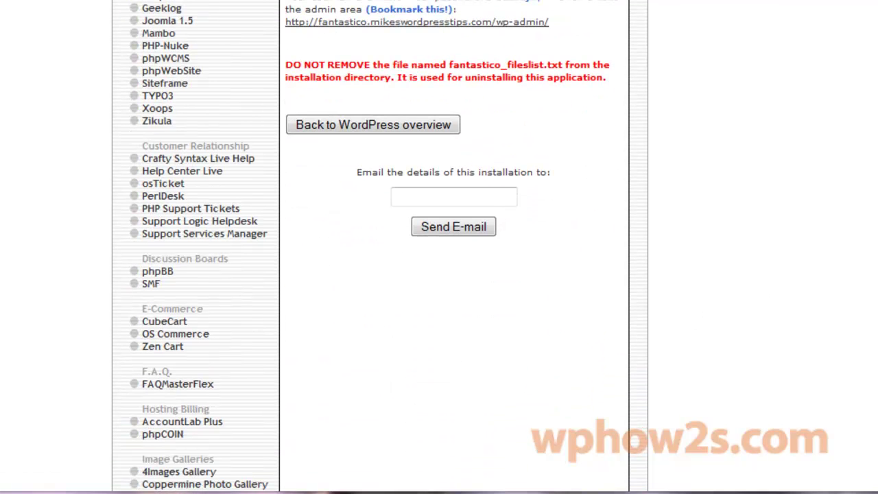
click(453, 192)
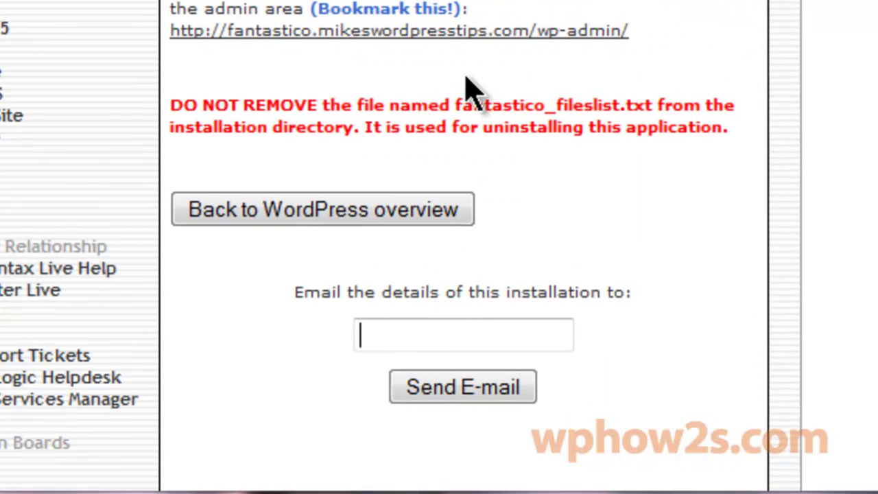
click(380, 33)
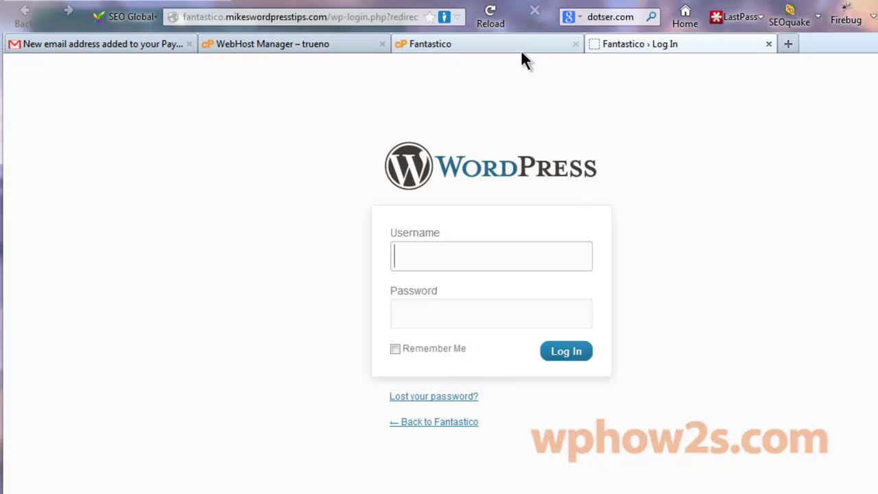
Step: Log in to the new WordPress site with the administrator username and password
text(mike)
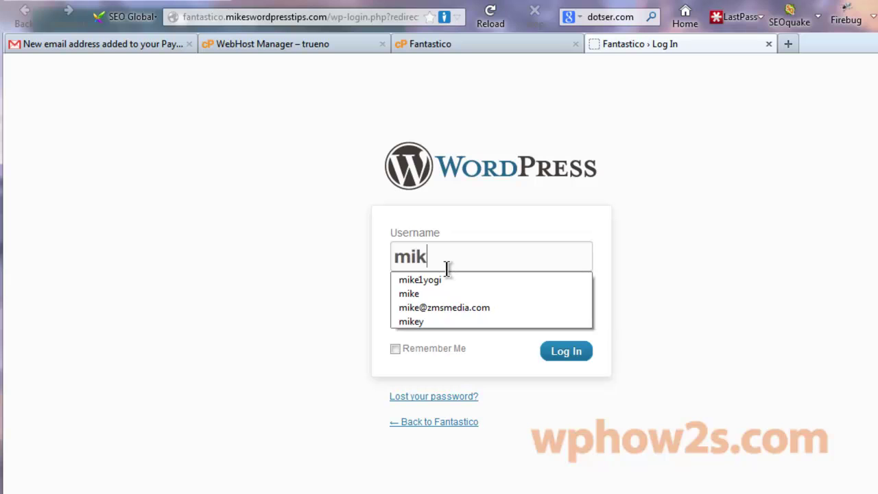
click(696, 253)
click(417, 314)
text(p)
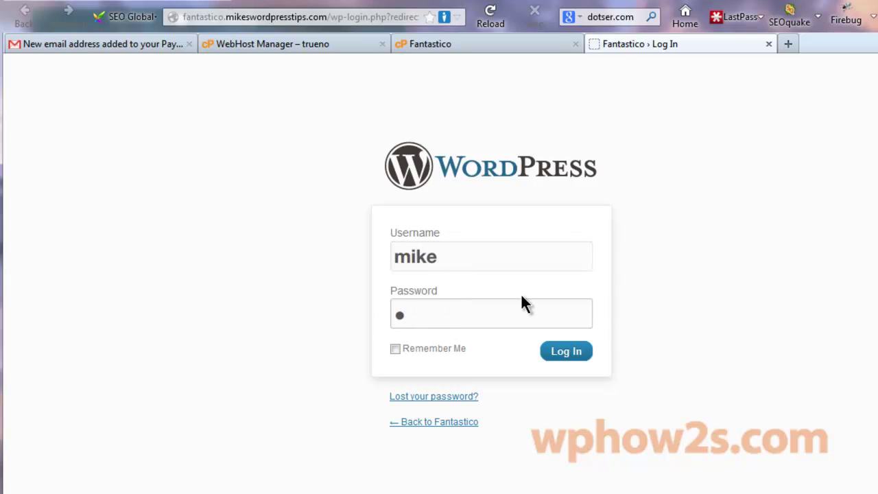
text(assword1)
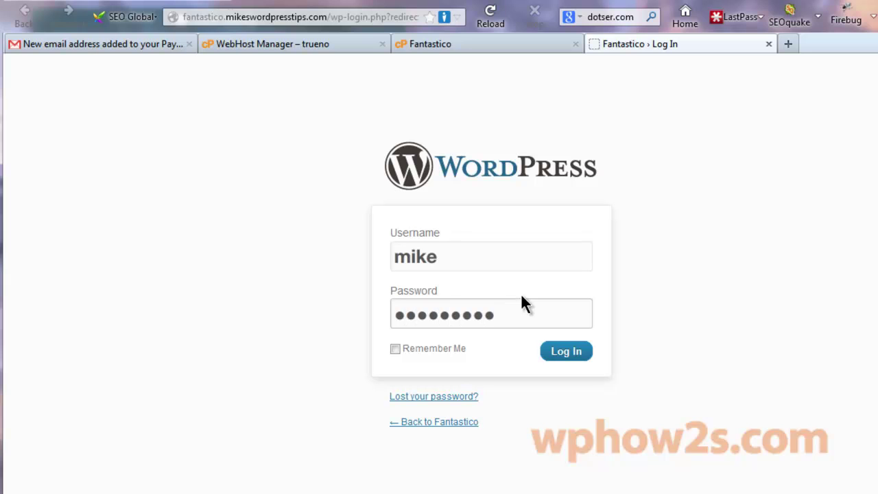
click(578, 352)
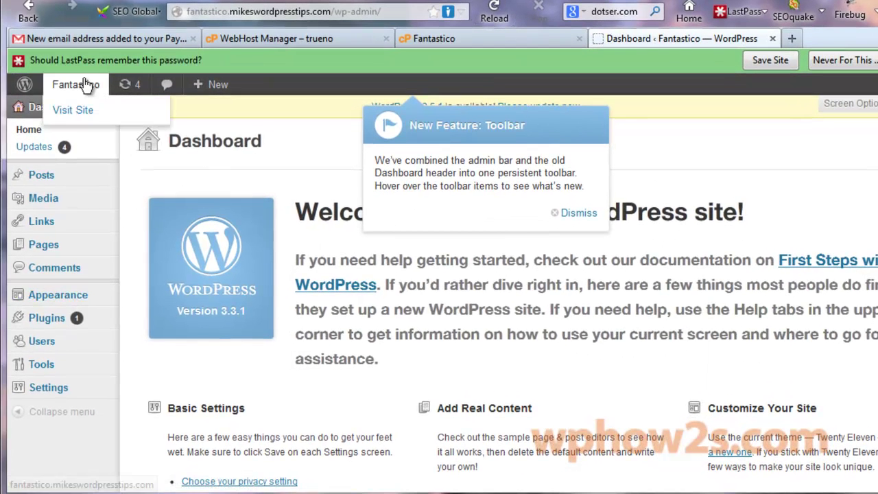
Step: Open the Updates page offering WordPress 3.5.1 and plugin updates, then call up the site link's menu
right_click(87, 84)
click(334, 142)
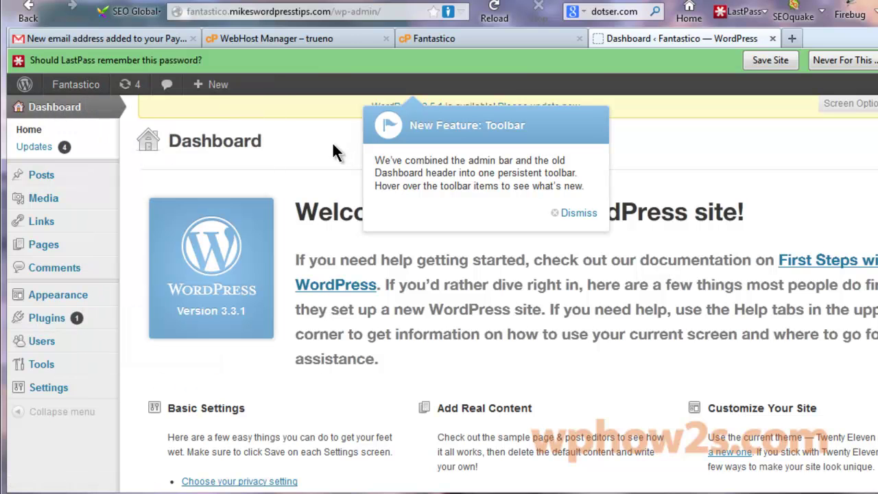
click(125, 85)
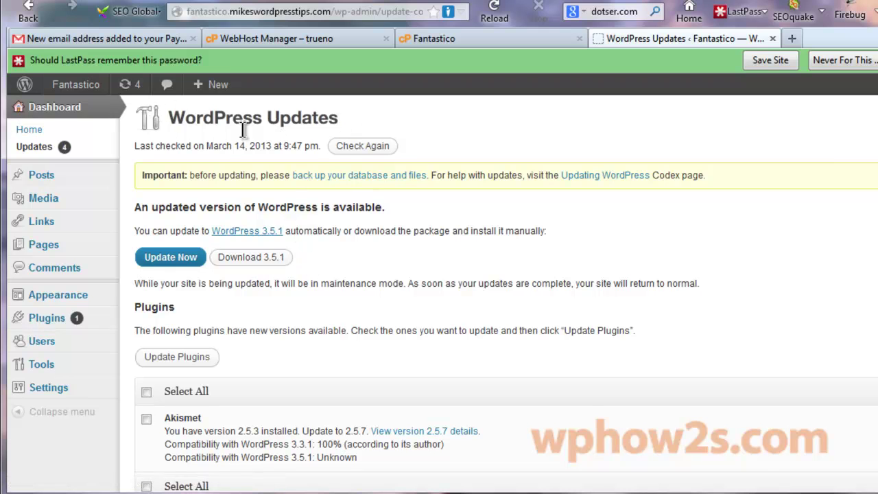
right_click(77, 85)
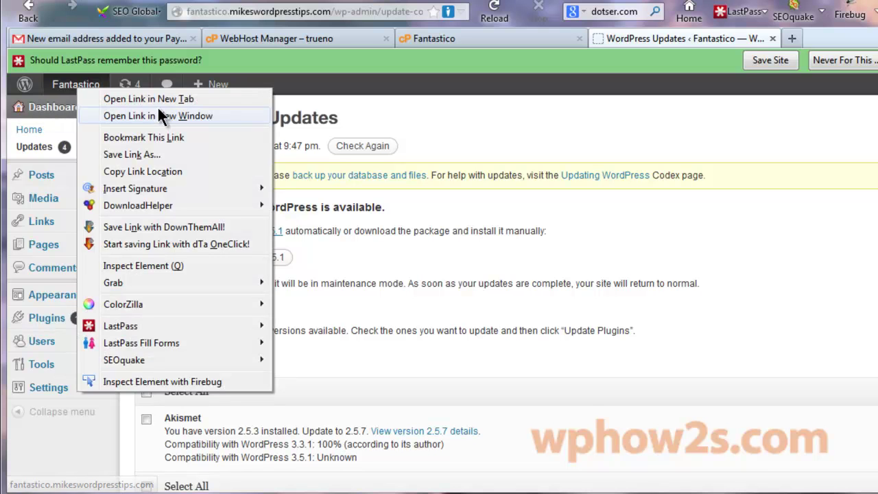
Step: Open the live Fantastico front page in a new tab and look over its 'Hello world!' post
click(135, 98)
click(862, 42)
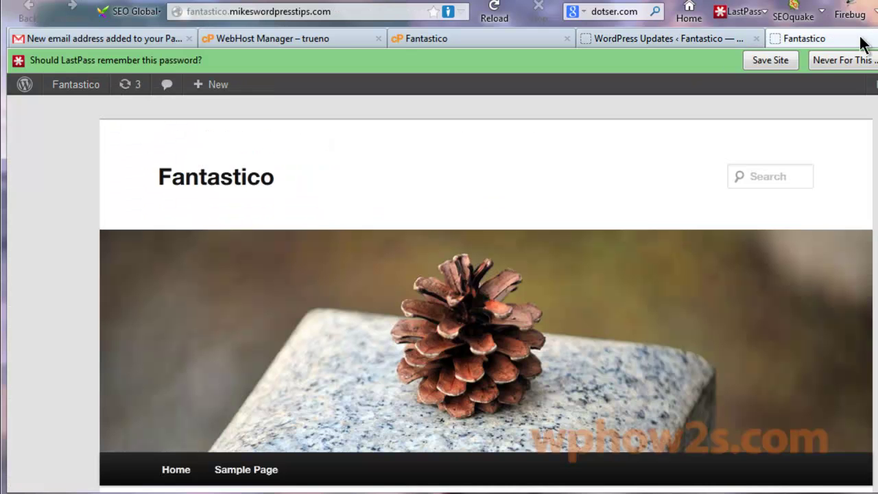
scroll(485, 291, down, 6)
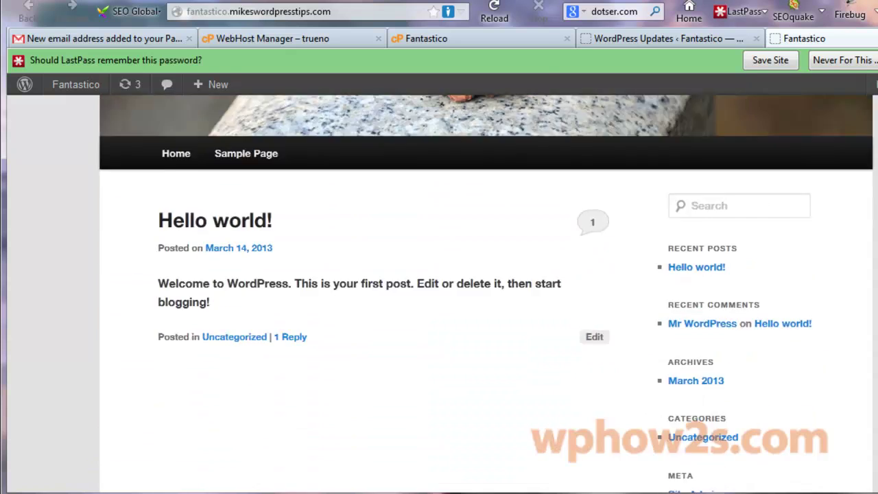
scroll(486, 274, up, 6)
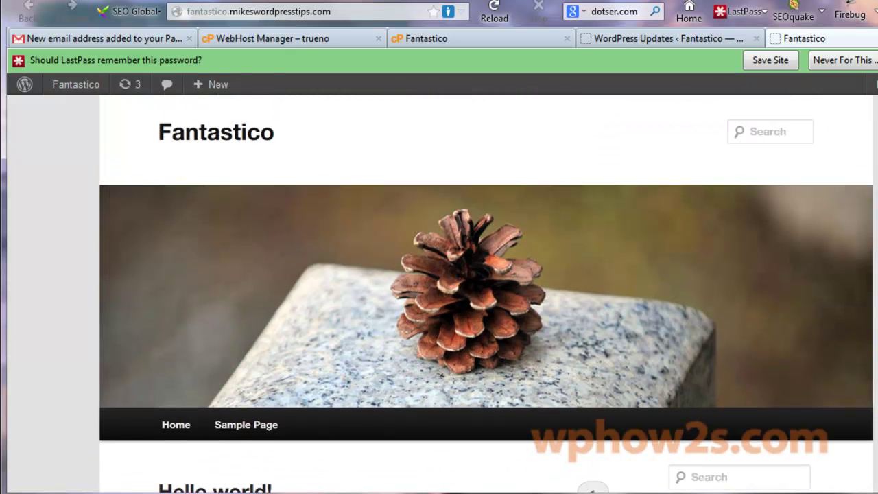